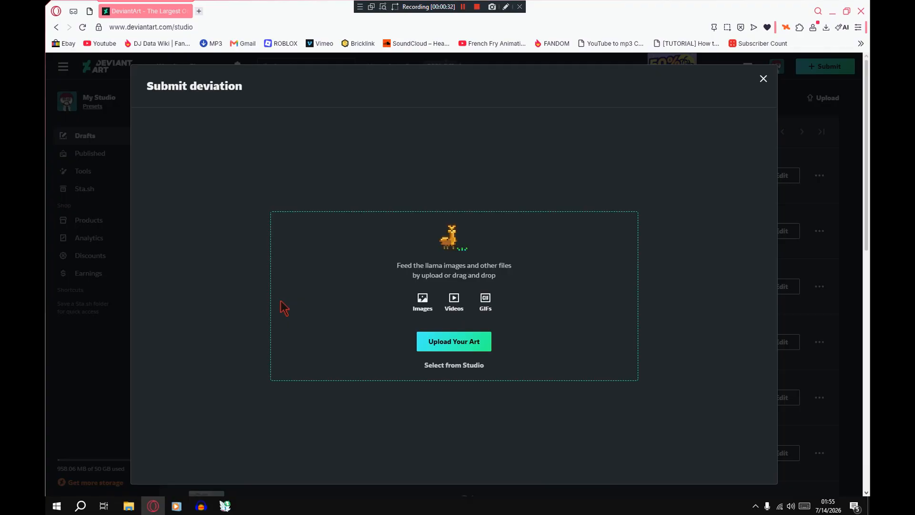
Upload the Data Crew artwork to a new deviation and title it "Data Crew"
click(297, 303)
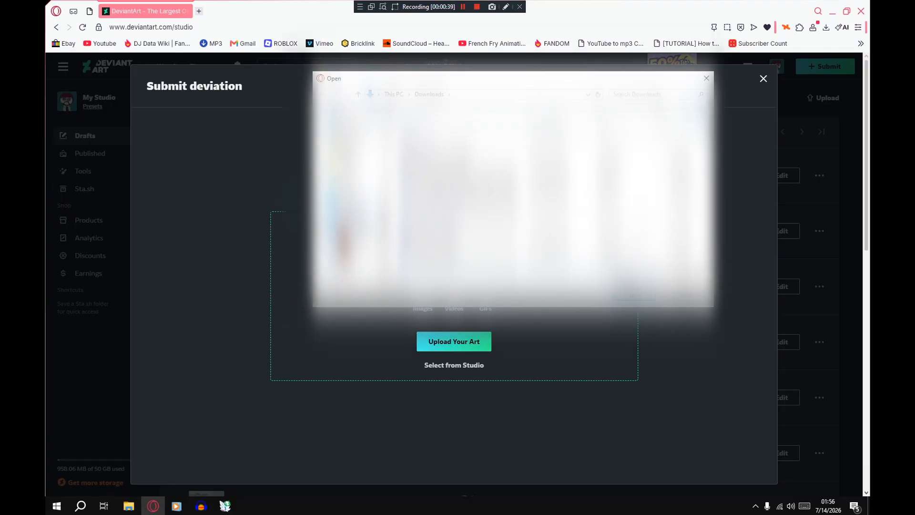
scroll(360, 226, up, 5)
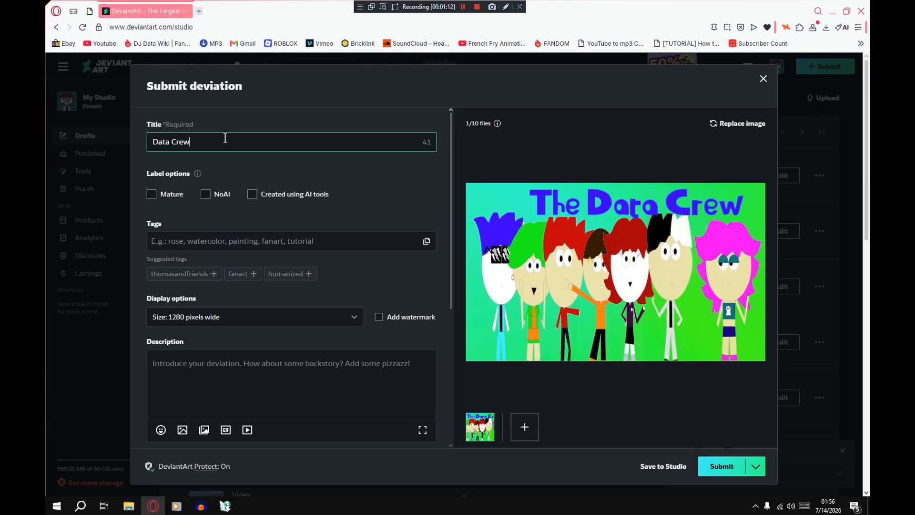
key(ctrl+shift+Left)
key(ctrl+shift+Left)
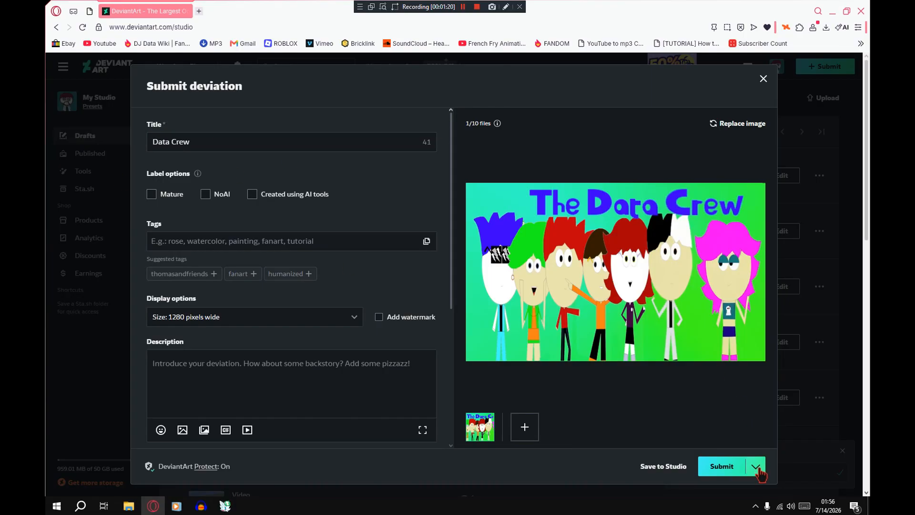
View the date and time scheduling options for the deviation, then cancel without scheduling it
click(757, 470)
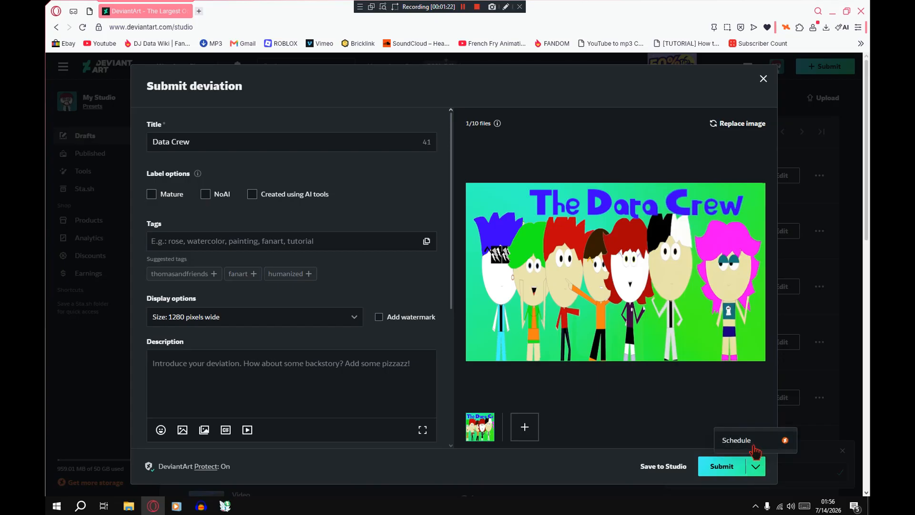
click(753, 446)
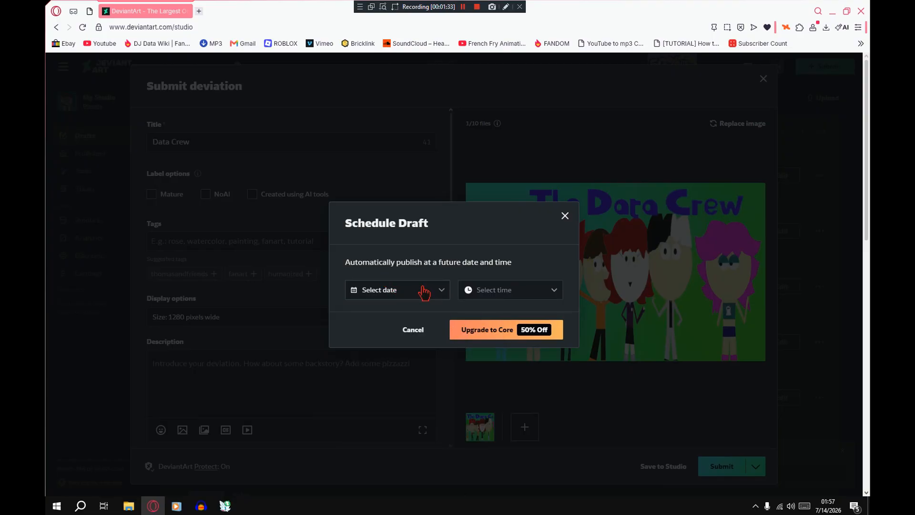
click(409, 330)
scroll(399, 214, down, 2)
scroll(398, 214, up, 2)
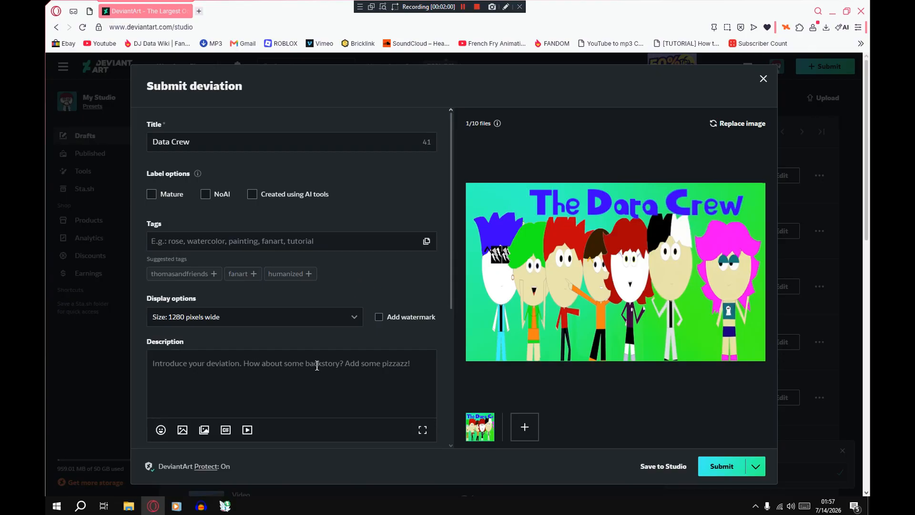
Switch to PostyBirb and reposition its window over the browser
click(225, 505)
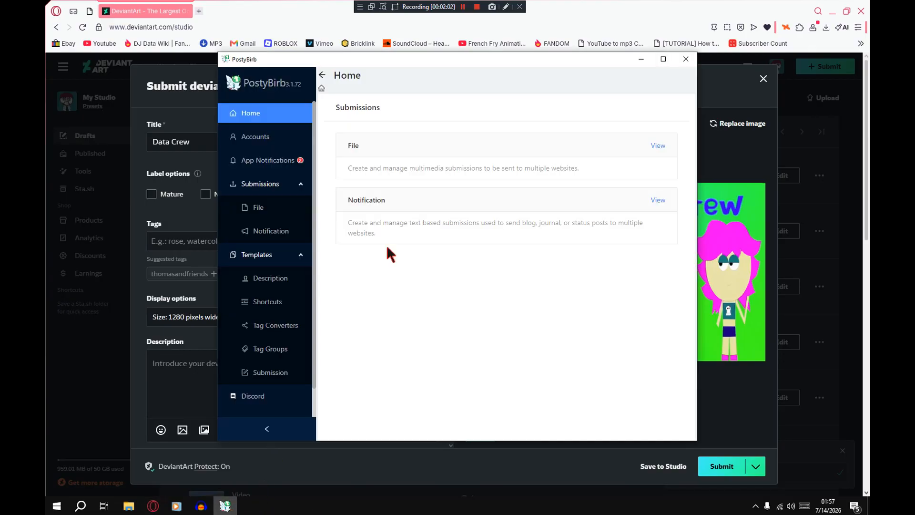
drag(363, 62, 347, 75)
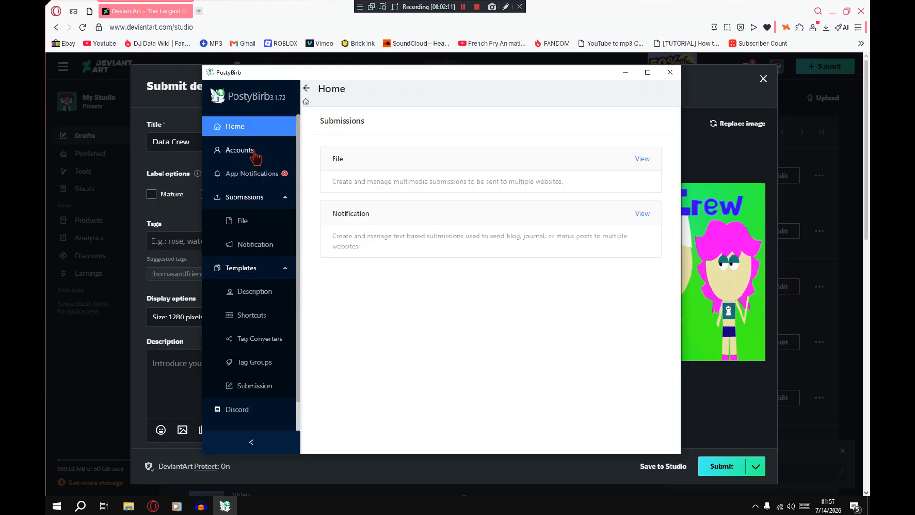
drag(324, 72, 339, 71)
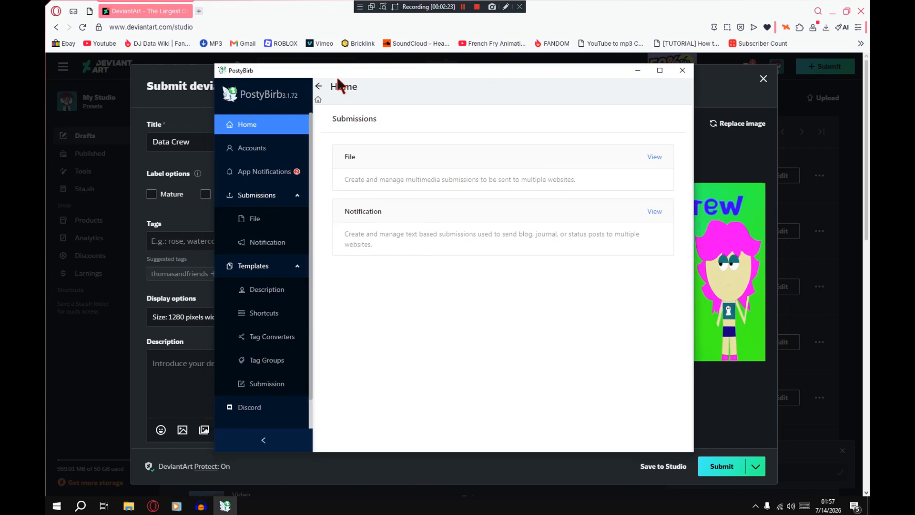
Open the accounts list and examine the supported websites and the login status of the existing accounts
click(244, 149)
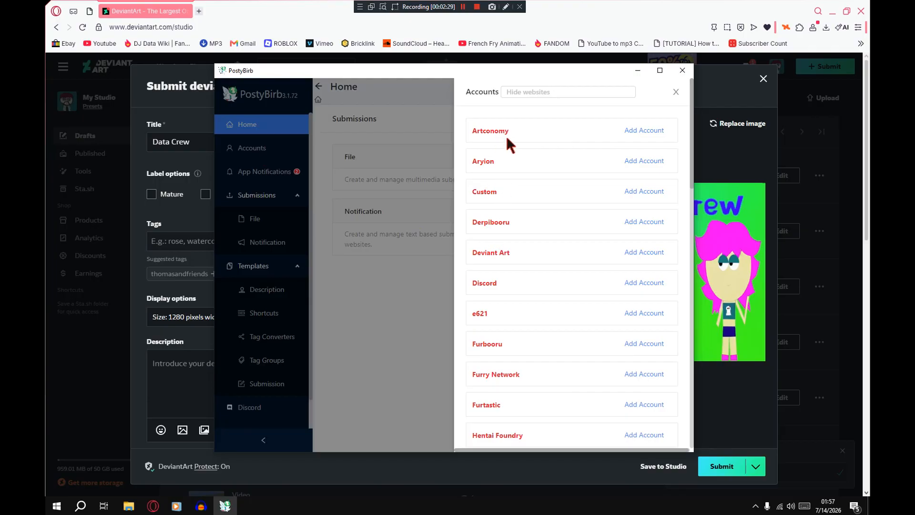
scroll(489, 238, down, 1)
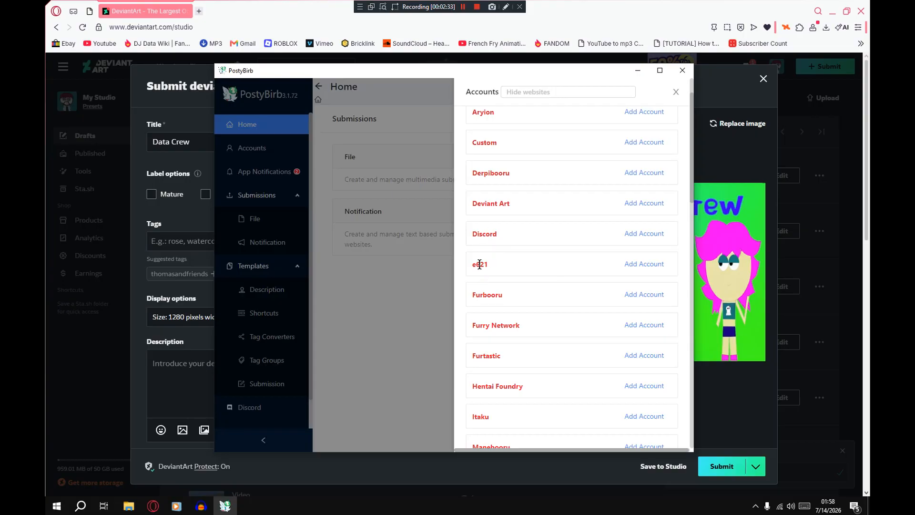
scroll(485, 281, down, 1)
scroll(496, 367, down, 2)
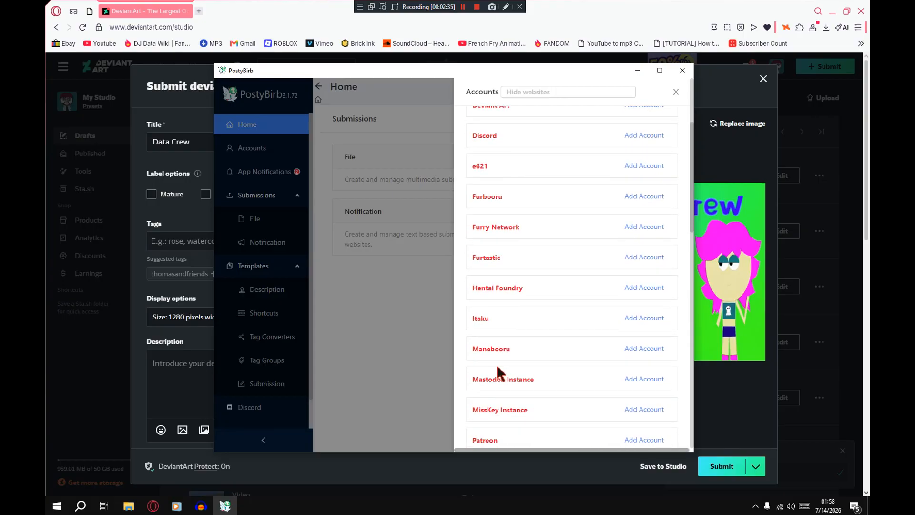
scroll(469, 287, down, 3)
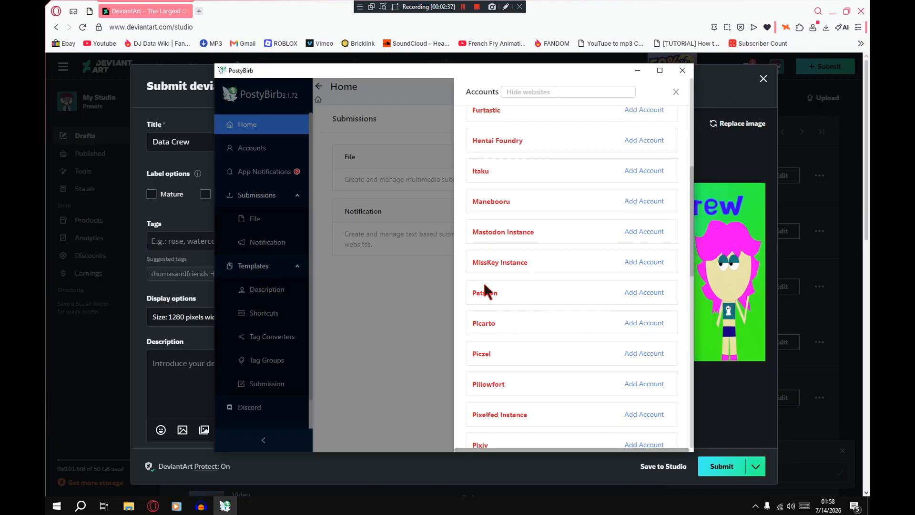
scroll(482, 281, down, 3)
scroll(500, 310, down, 3)
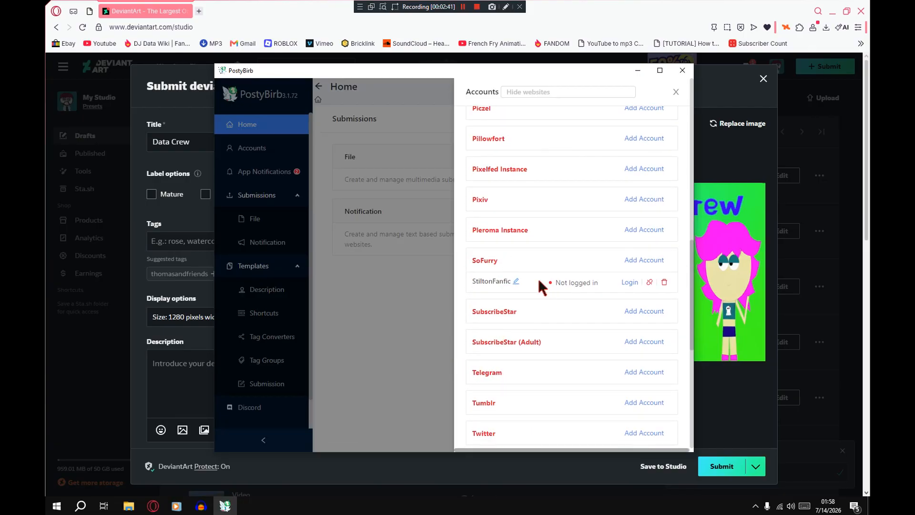
scroll(543, 282, down, 2)
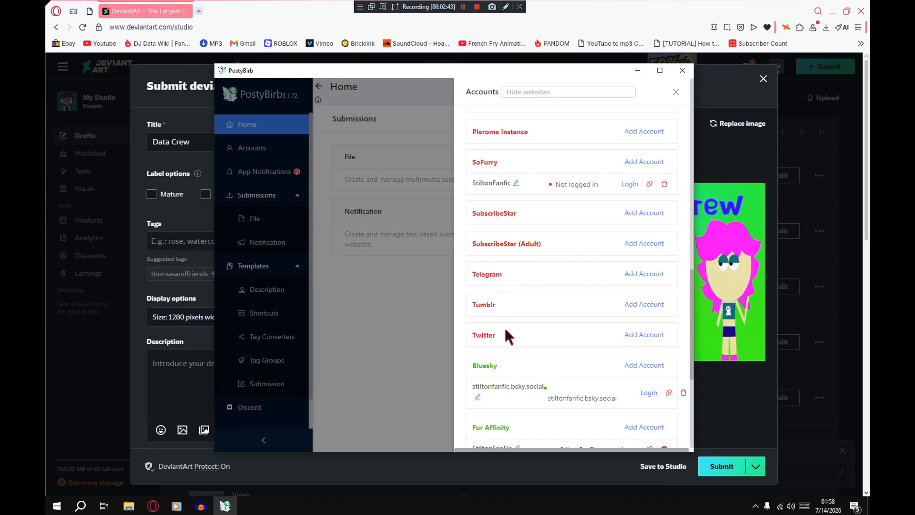
scroll(505, 369, down, 4)
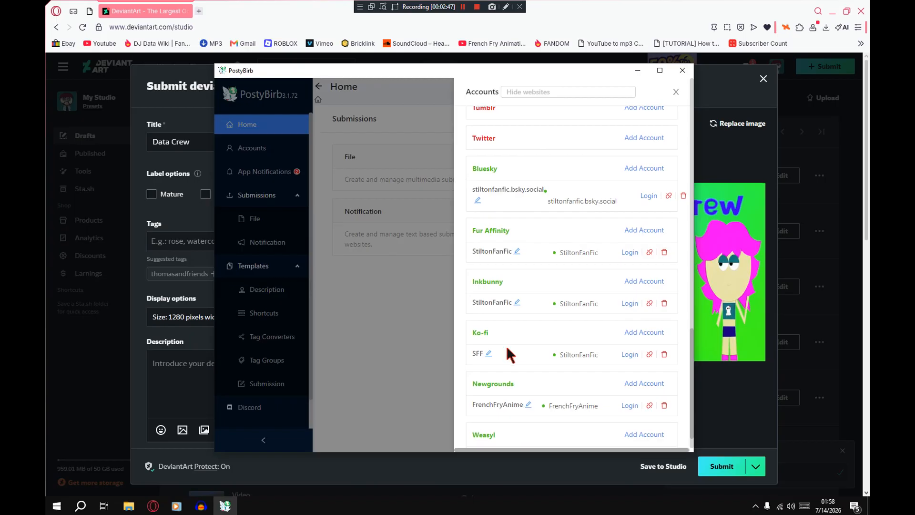
scroll(509, 363, down, 1)
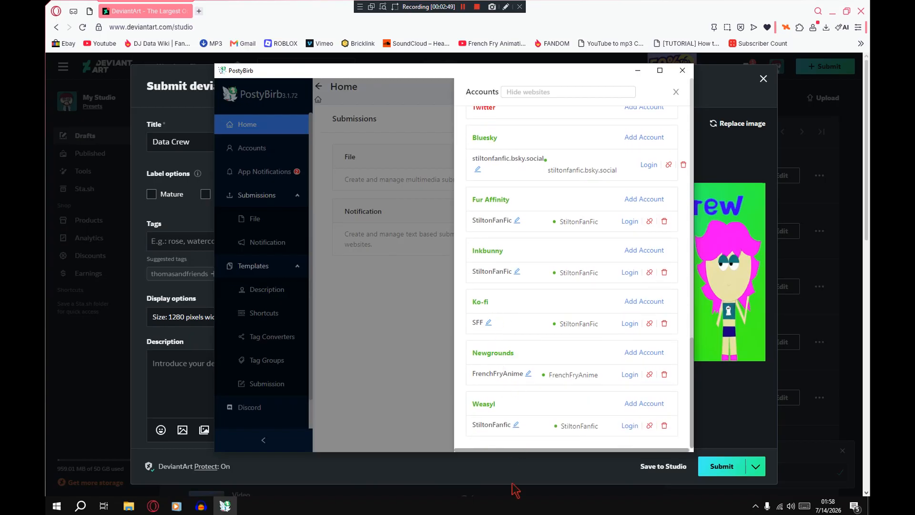
scroll(542, 411, up, 15)
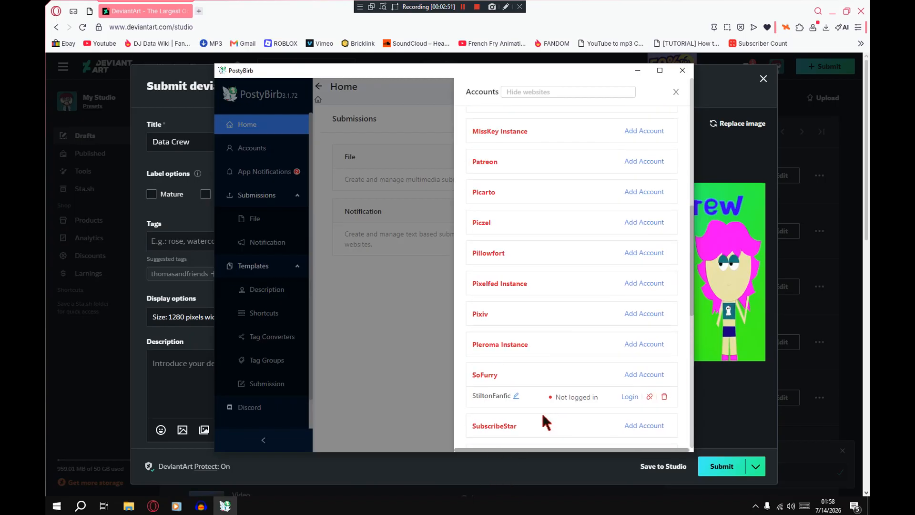
scroll(538, 411, down, 2)
scroll(538, 410, up, 5)
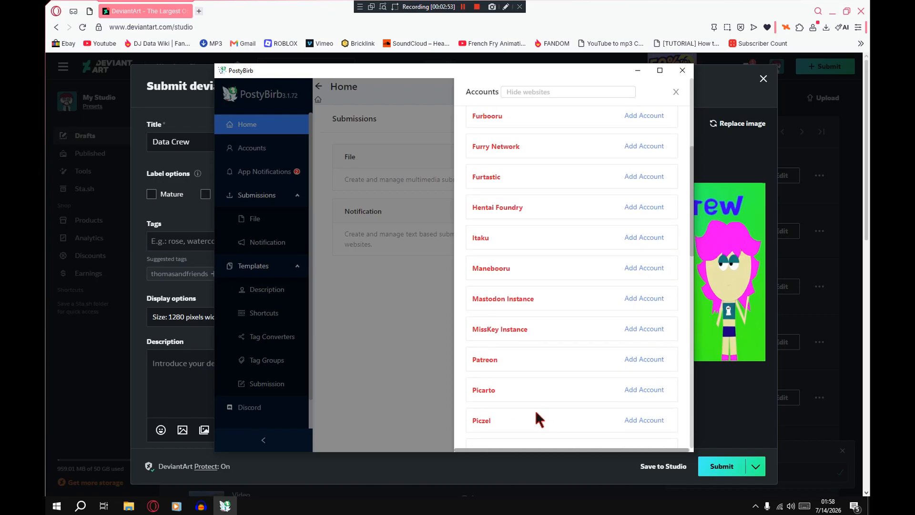
scroll(510, 324, up, 1)
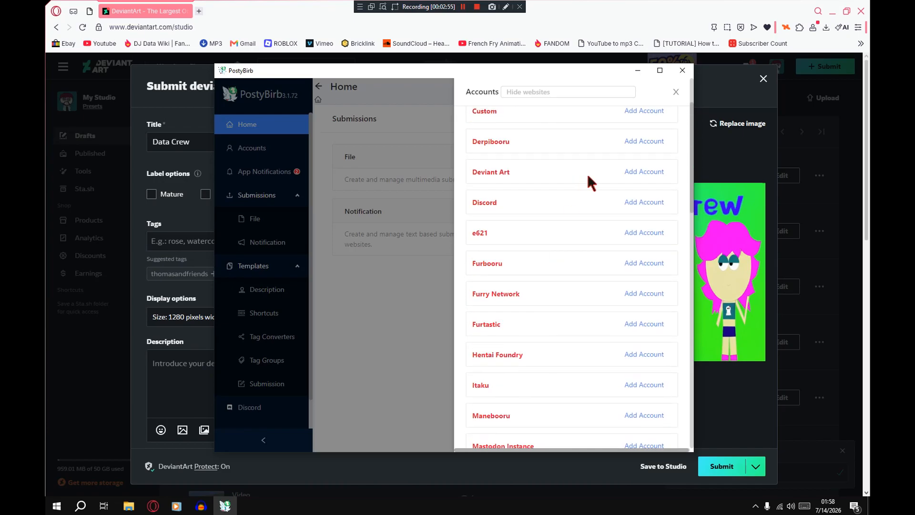
Add a Deviant Art account, entering the account's username as its alias
click(646, 173)
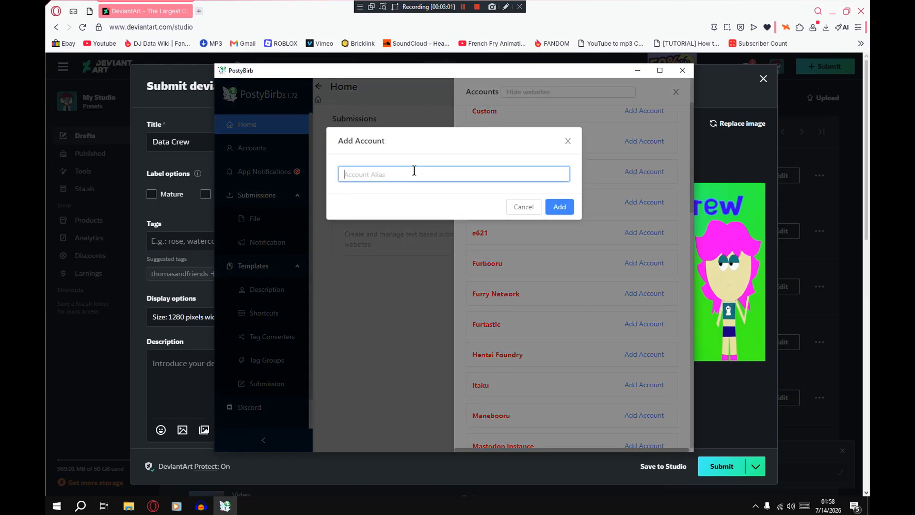
text(StiltonFanFic)
click(561, 207)
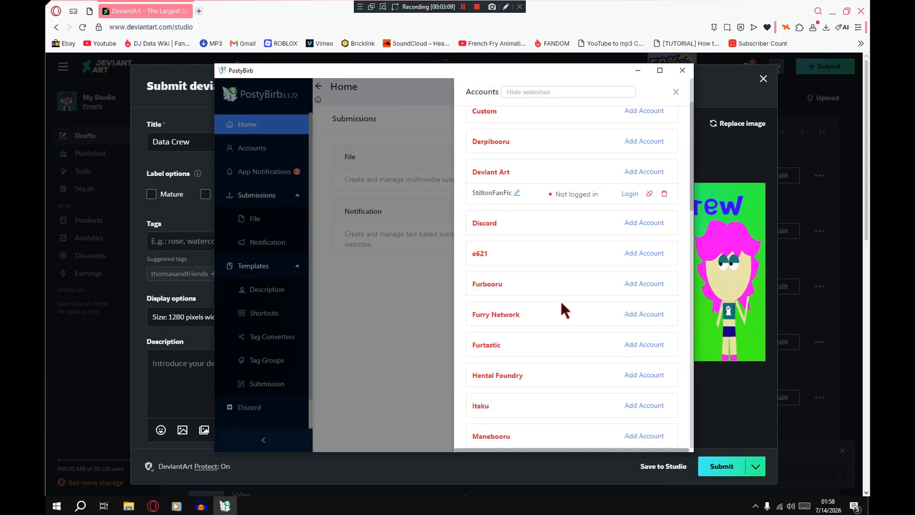
Log in to the new Deviant Art account, check its entry among the connected accounts, and close the accounts list
click(629, 194)
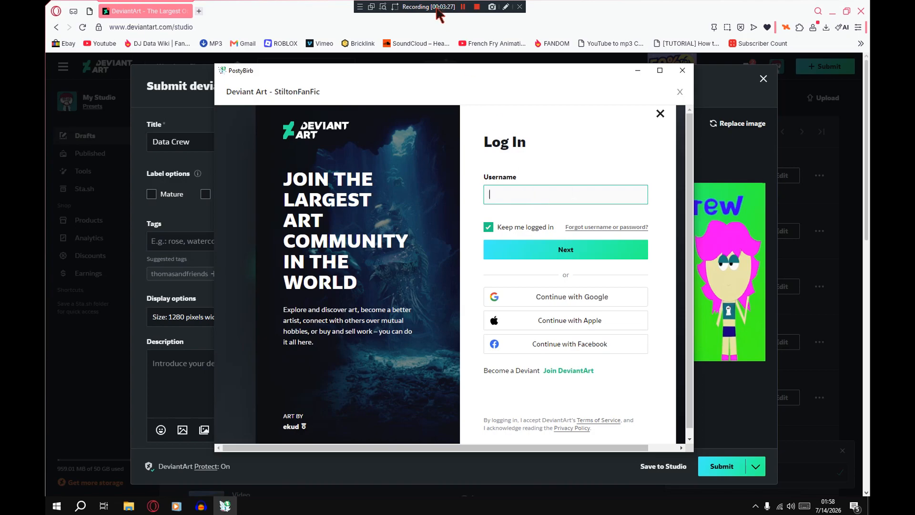
click(463, 6)
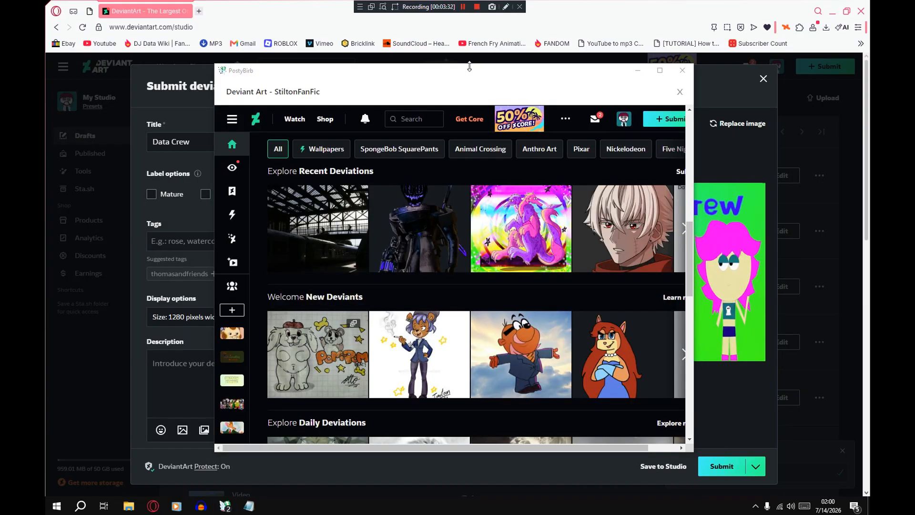
click(680, 92)
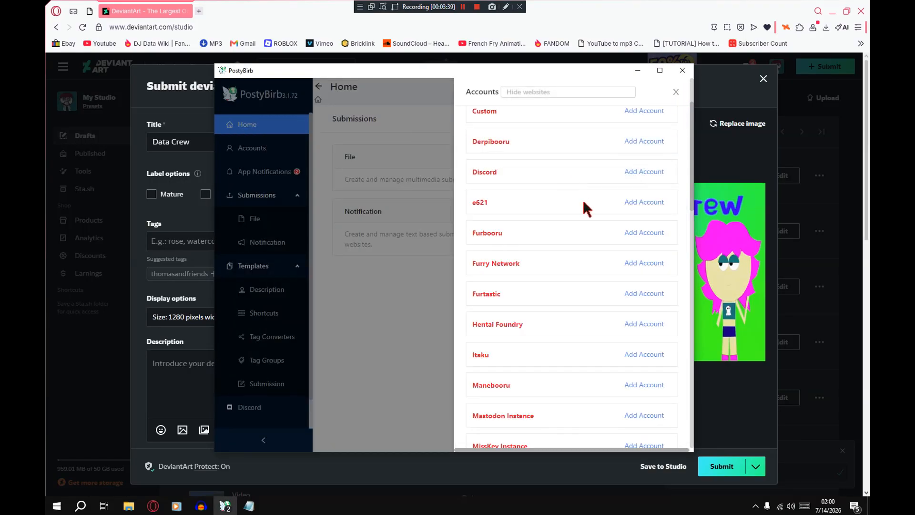
scroll(560, 201, down, 15)
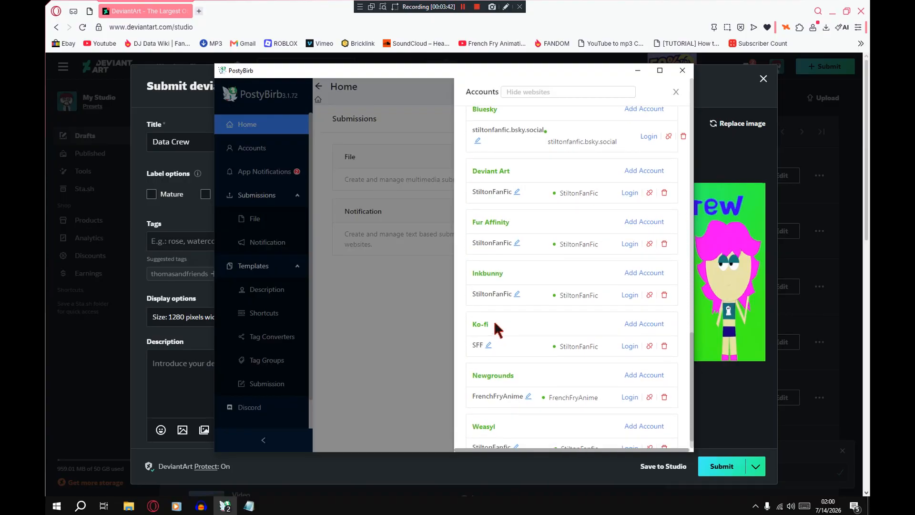
click(413, 293)
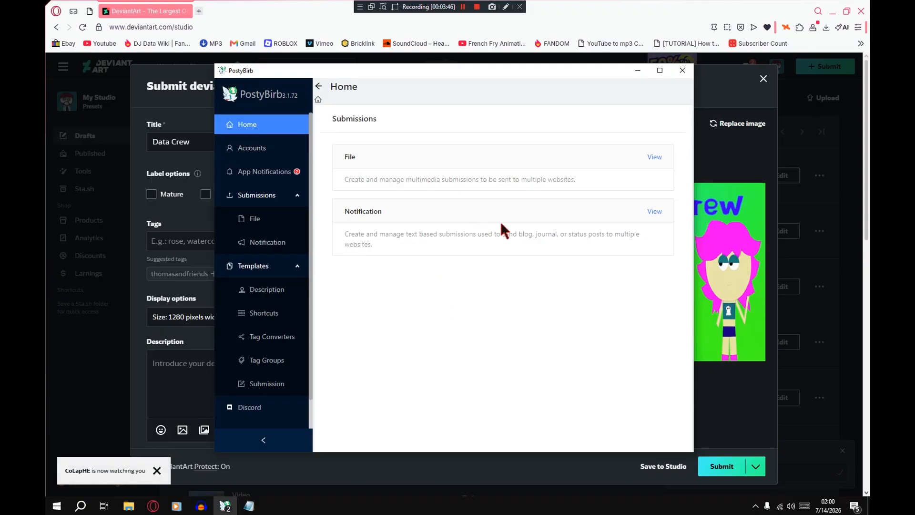
Create a file submission from data crew.png and open it for editing
click(655, 158)
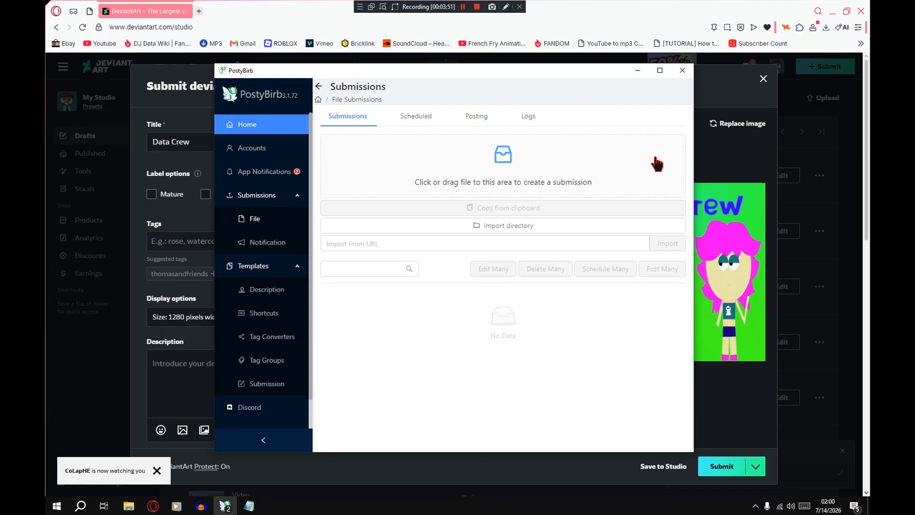
click(456, 163)
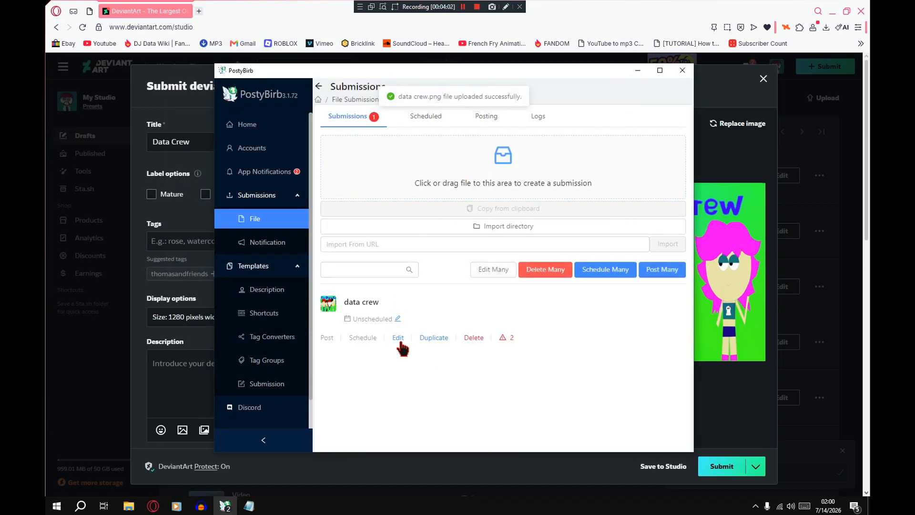
click(400, 339)
Title the data crew submission "2018 Art: The Data Crew Lineup"
scroll(422, 284, down, 3)
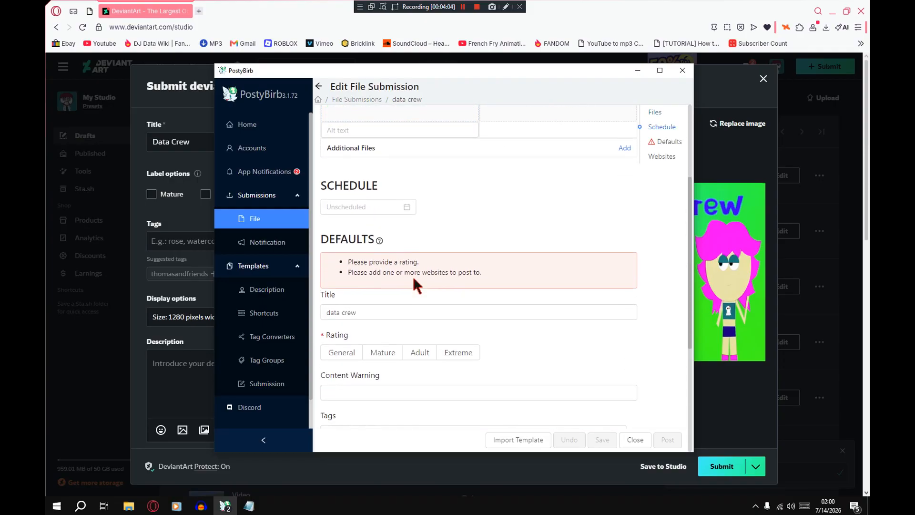
click(363, 312)
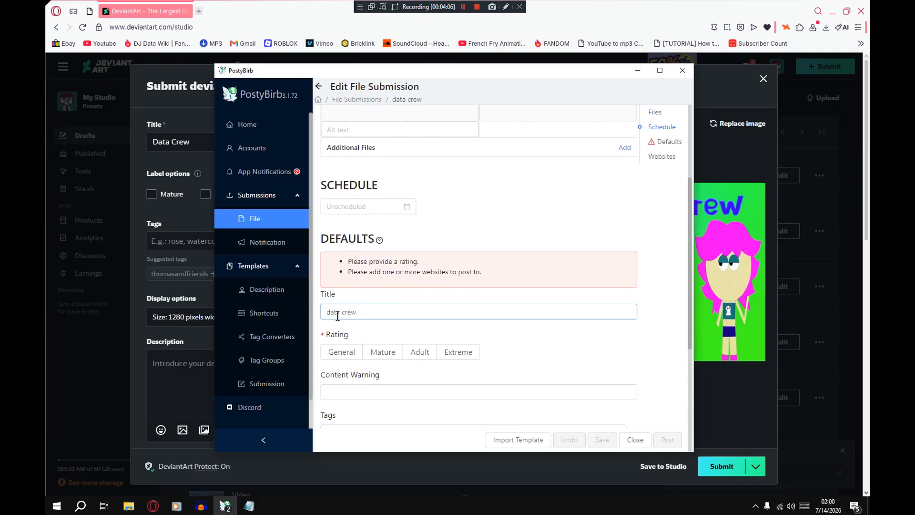
double_click(329, 312)
click(358, 311)
triple_click(358, 312)
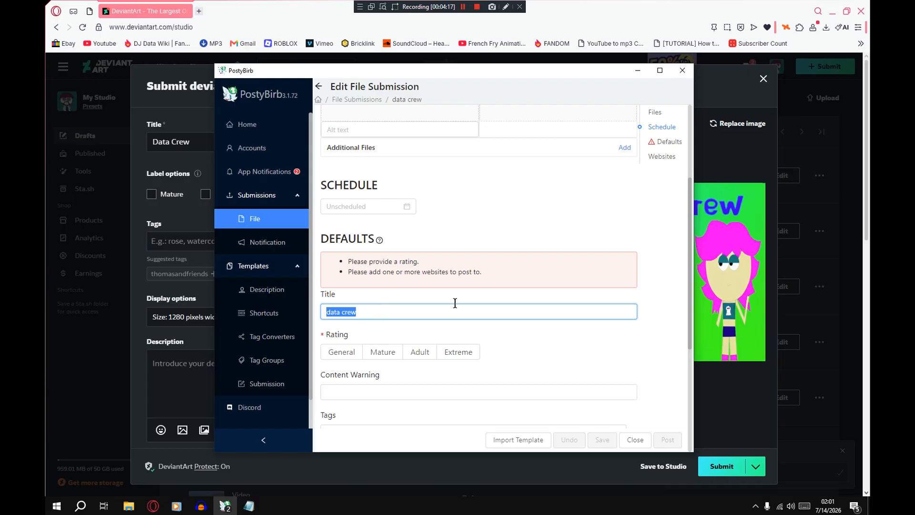
scroll(429, 339, down, 2)
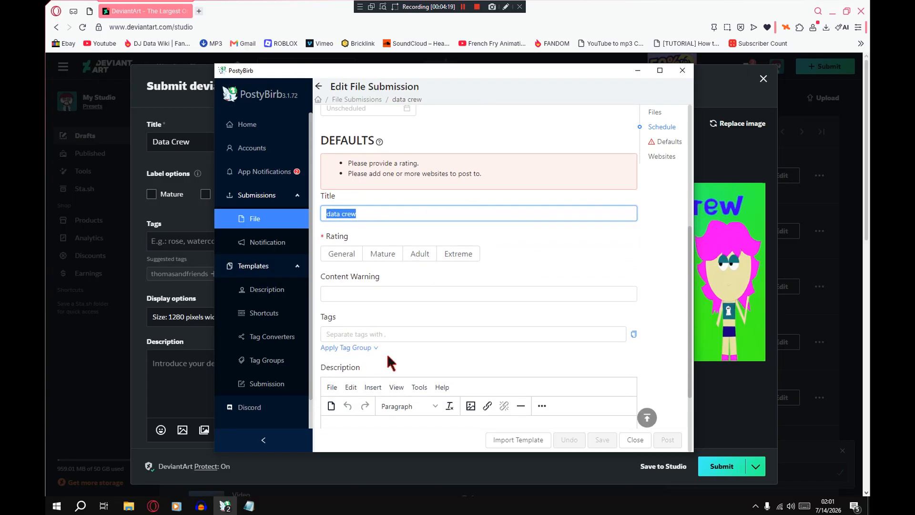
click(396, 227)
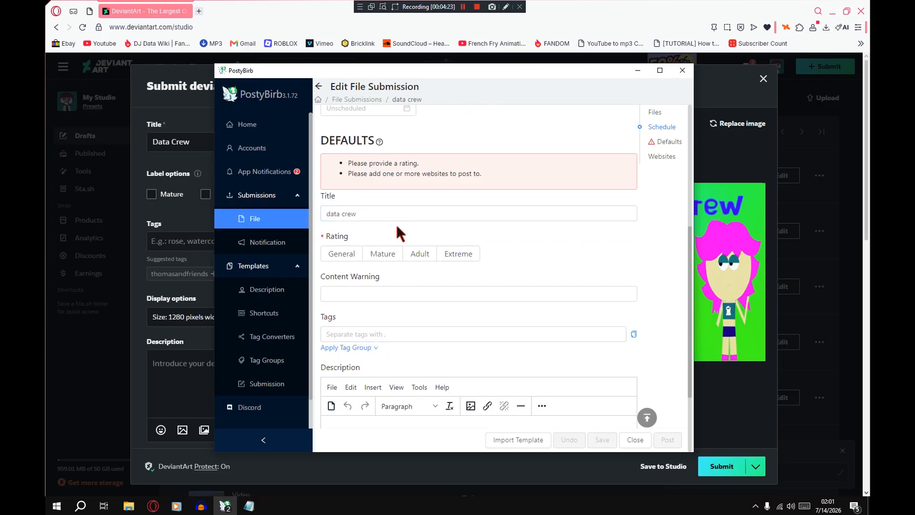
triple_click(373, 213)
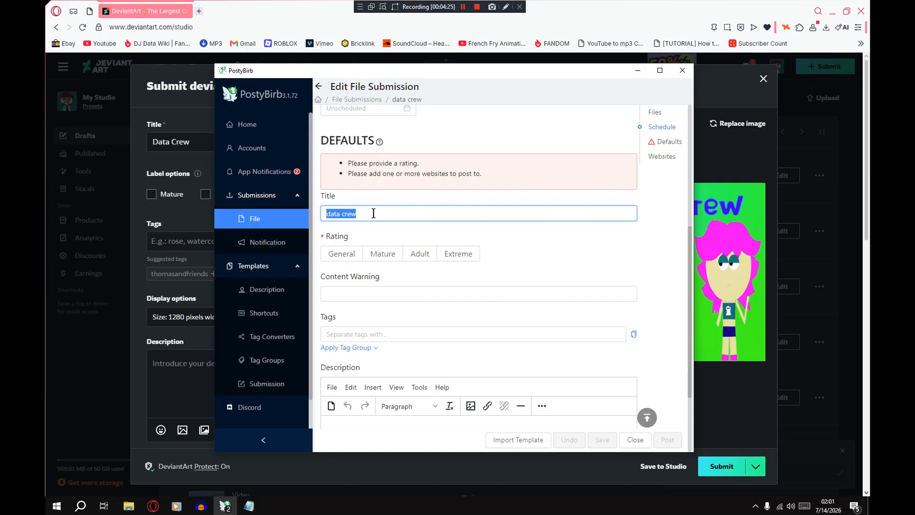
text(20)
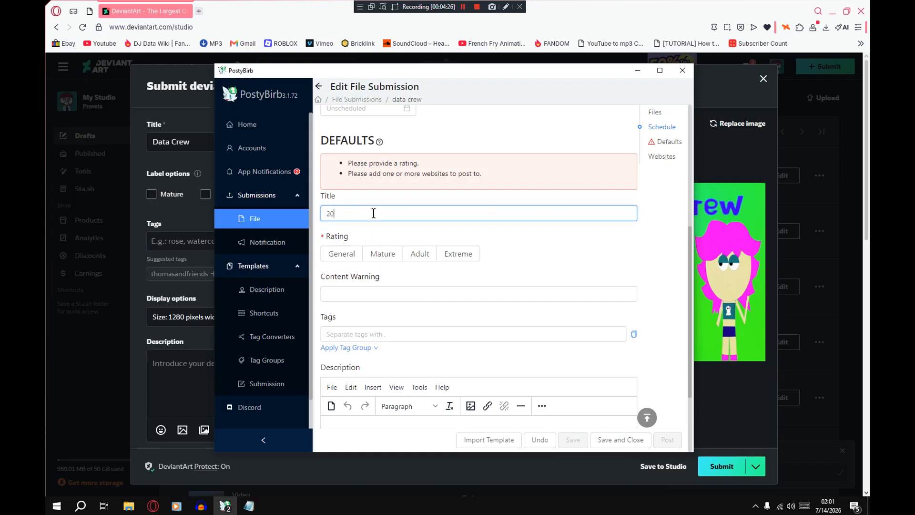
text(18 Art: The Data Crew Lineup)
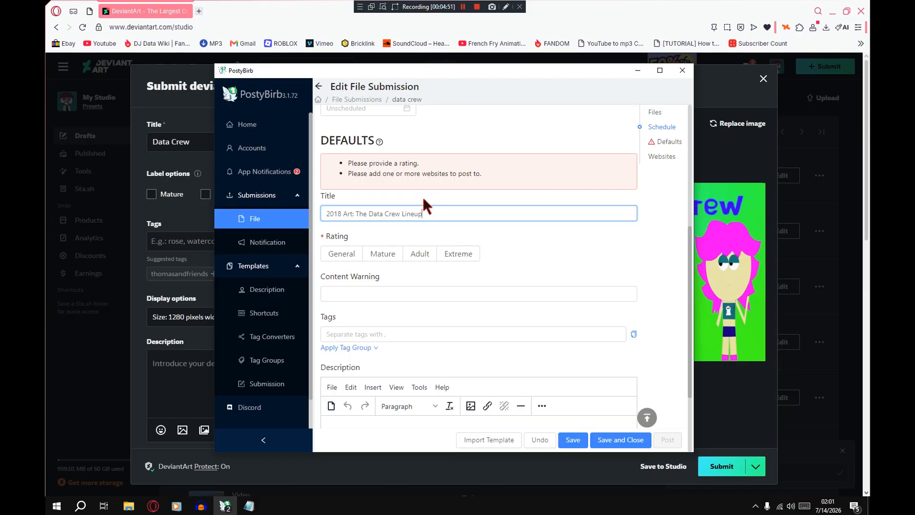
double_click(437, 214)
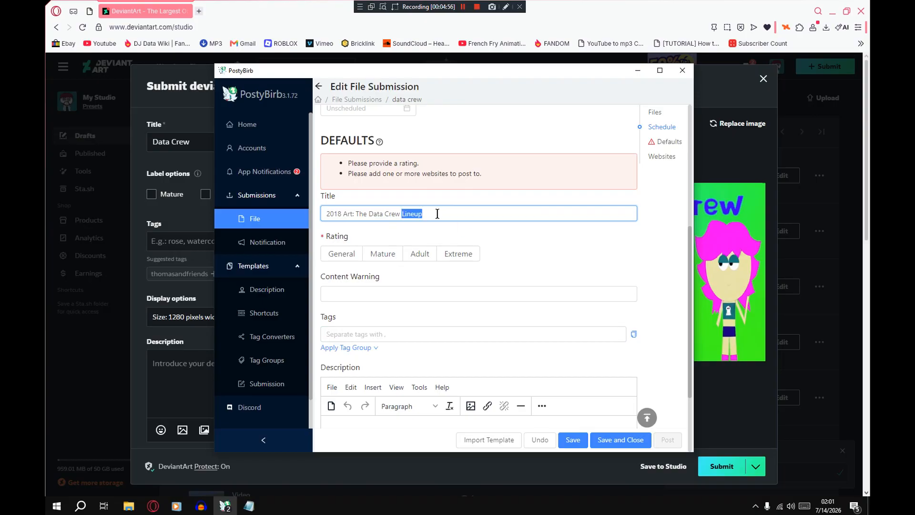
Set the submission's rating to General and review the content warning, tags and description fields
click(341, 257)
scroll(366, 350, down, 1)
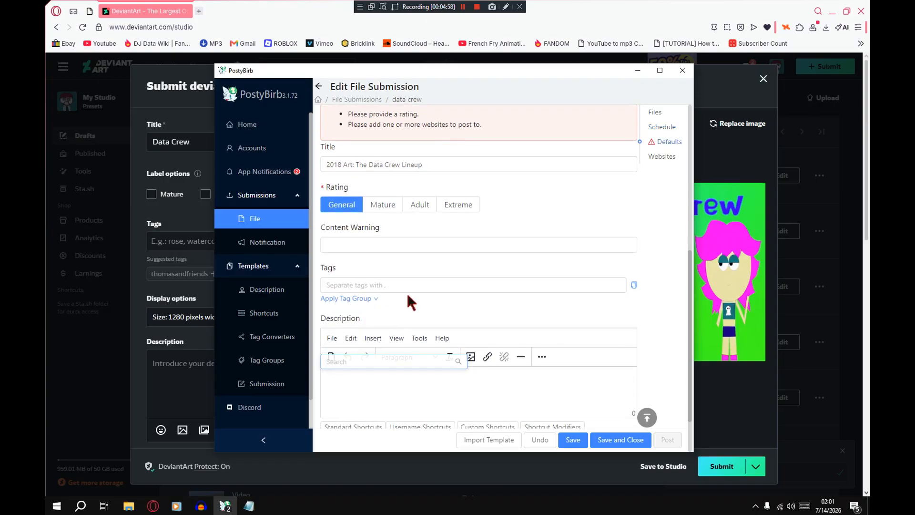
click(399, 274)
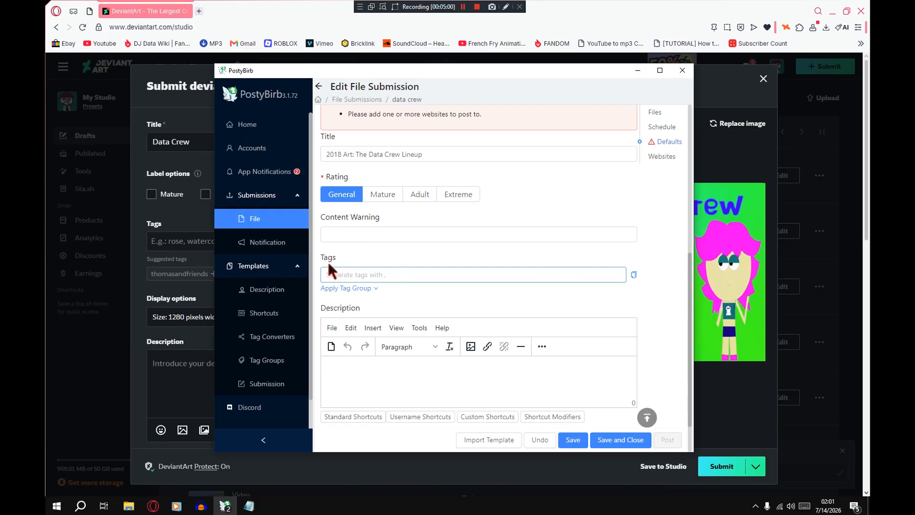
click(404, 246)
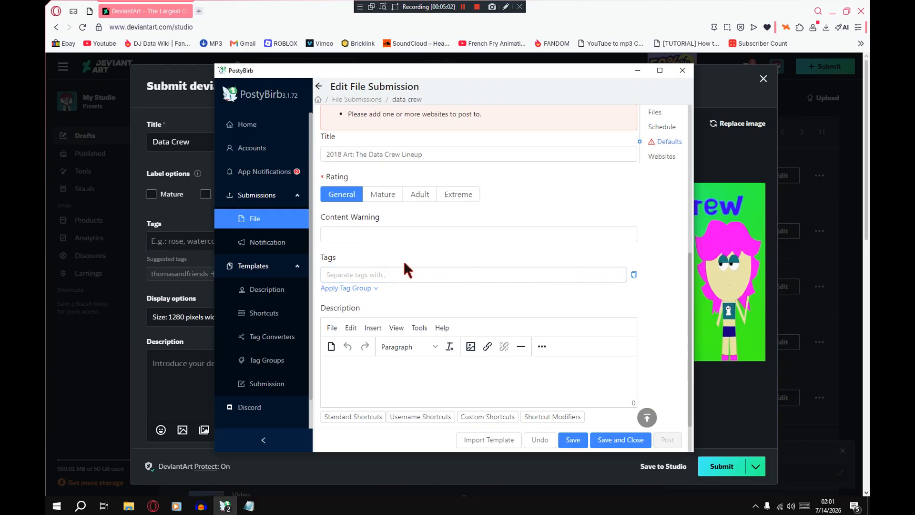
scroll(402, 259, down, 1)
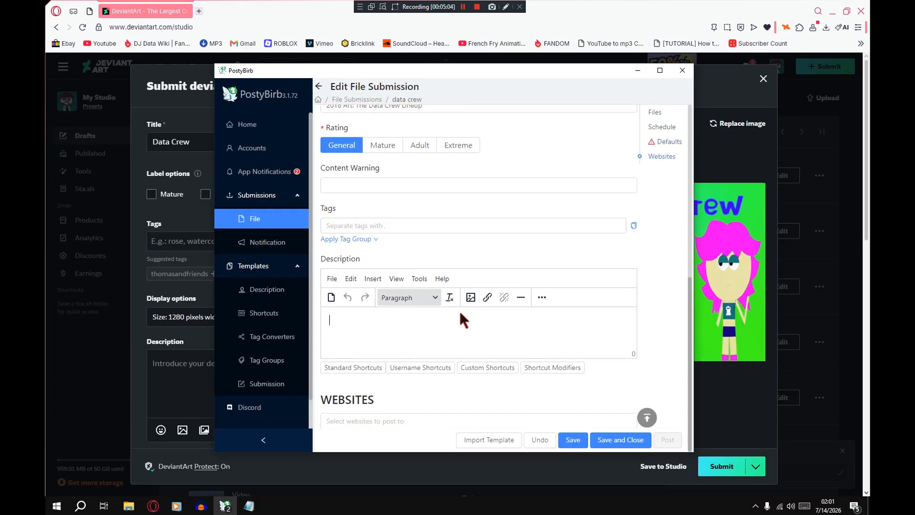
scroll(358, 362, up, 3)
scroll(354, 353, down, 3)
Choose the account under Deviant Art as the only website to post the submission to
click(366, 421)
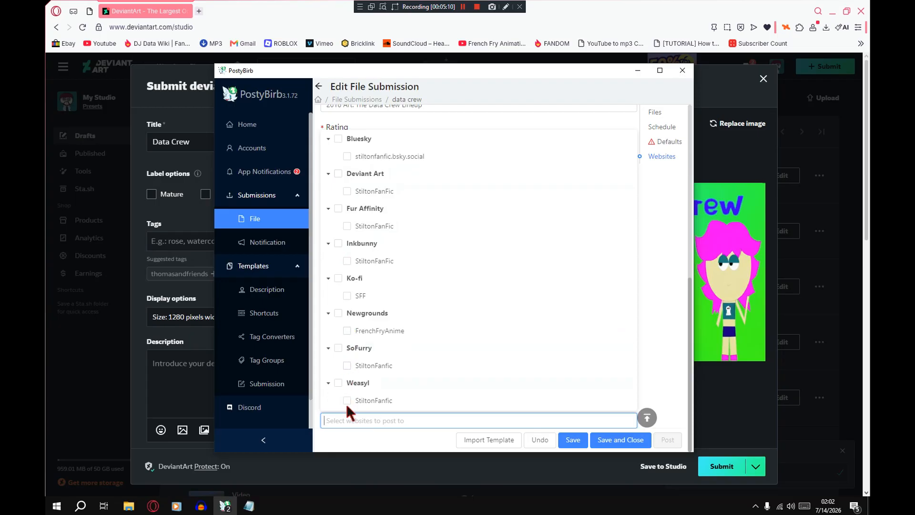
click(347, 191)
click(666, 239)
Set the submission's schedule date to July 17, 2026
scroll(477, 325, up, 6)
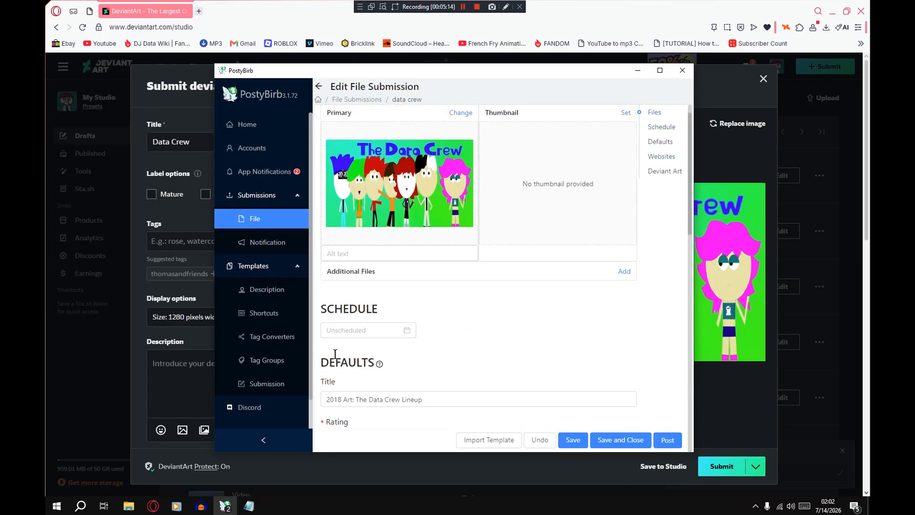
click(342, 326)
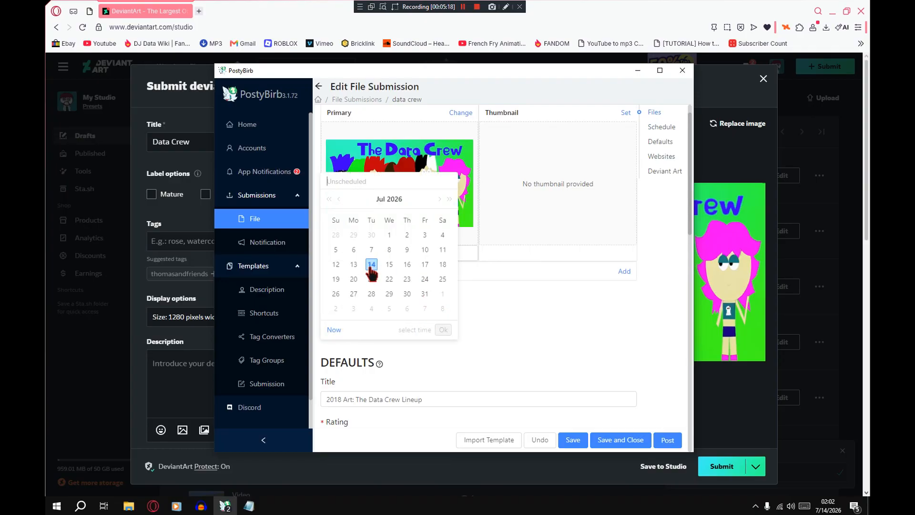
click(424, 265)
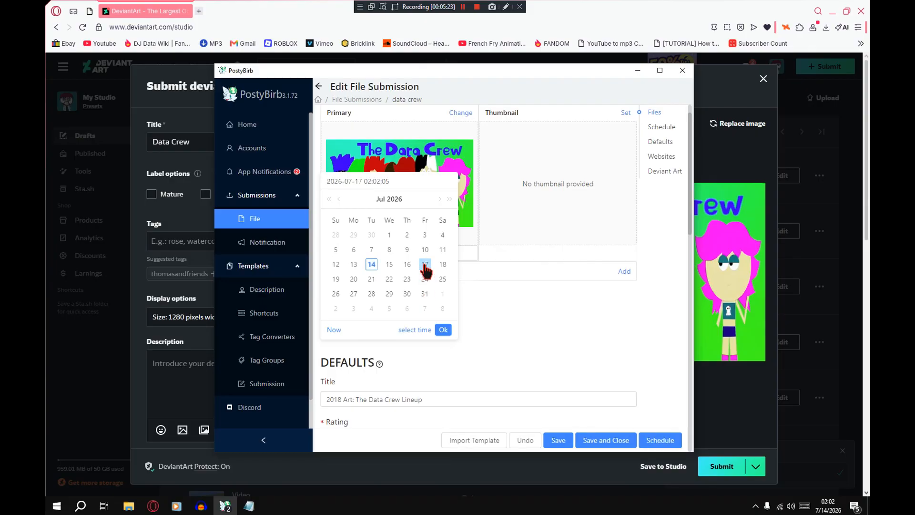
Set the hour of the scheduled posting time to 04
click(410, 330)
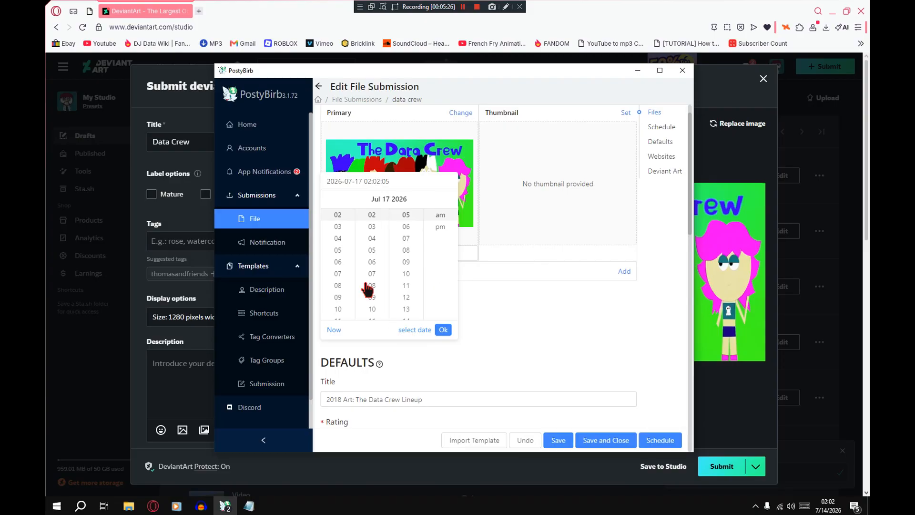
scroll(346, 257, down, 2)
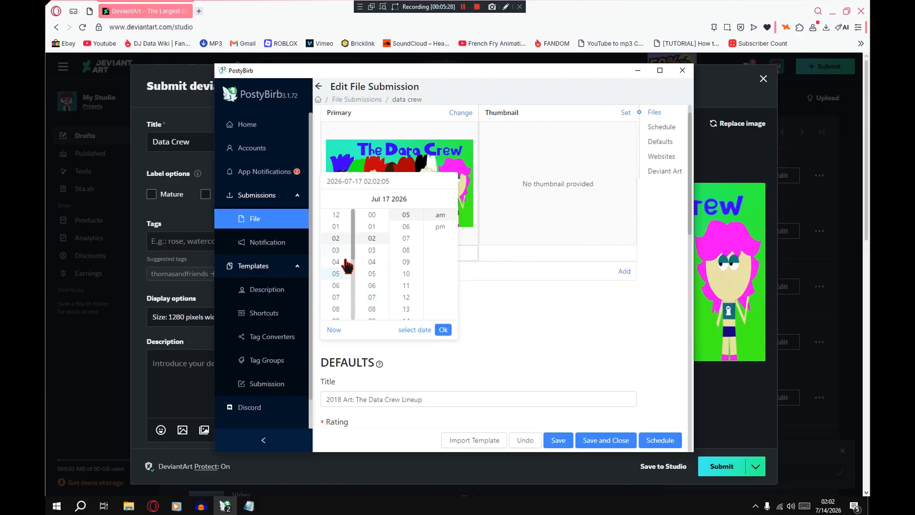
scroll(345, 267, up, 4)
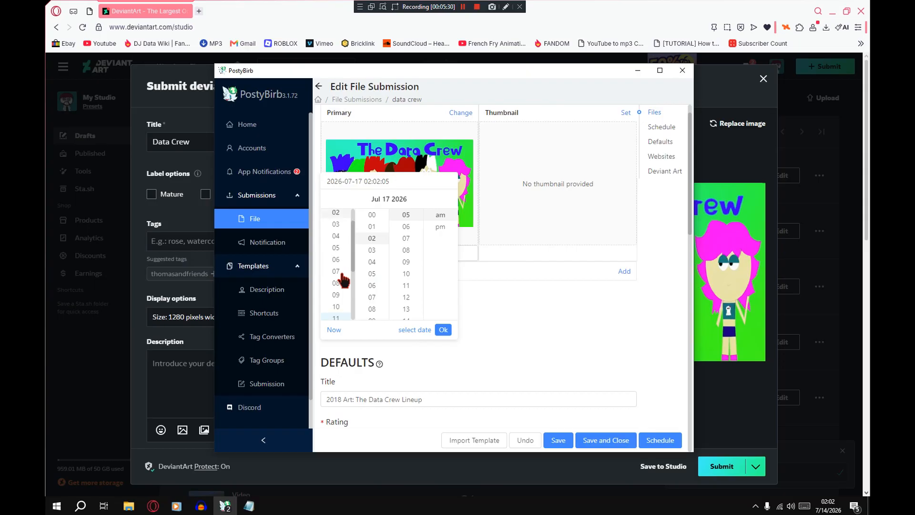
scroll(348, 301, down, 5)
scroll(347, 303, up, 8)
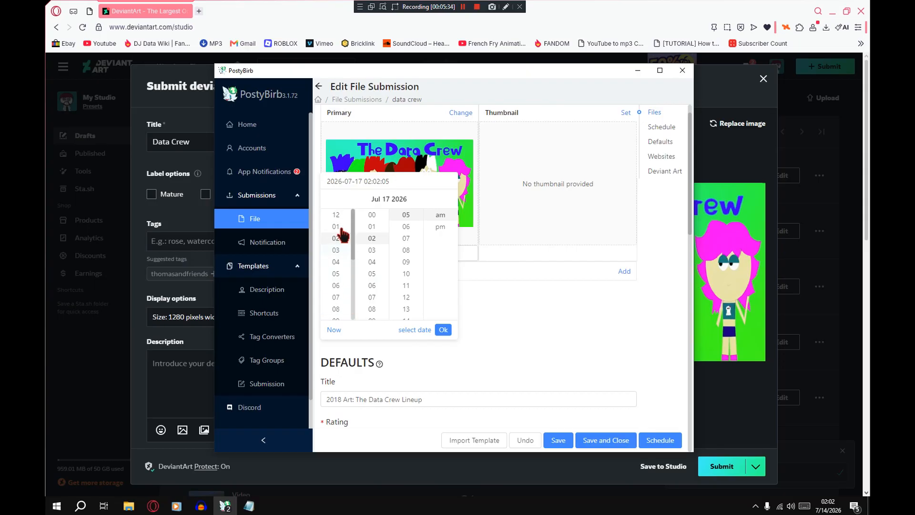
scroll(336, 280, down, 4)
scroll(336, 280, up, 4)
click(335, 264)
click(335, 263)
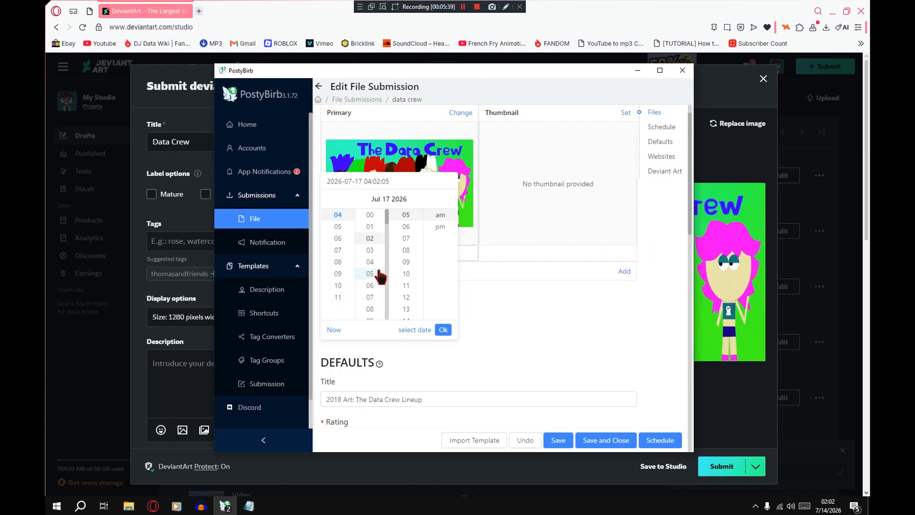
Set the scheduled time's minutes to 30, seconds to 06 and period to pm, and confirm the date and time
scroll(377, 270, down, 5)
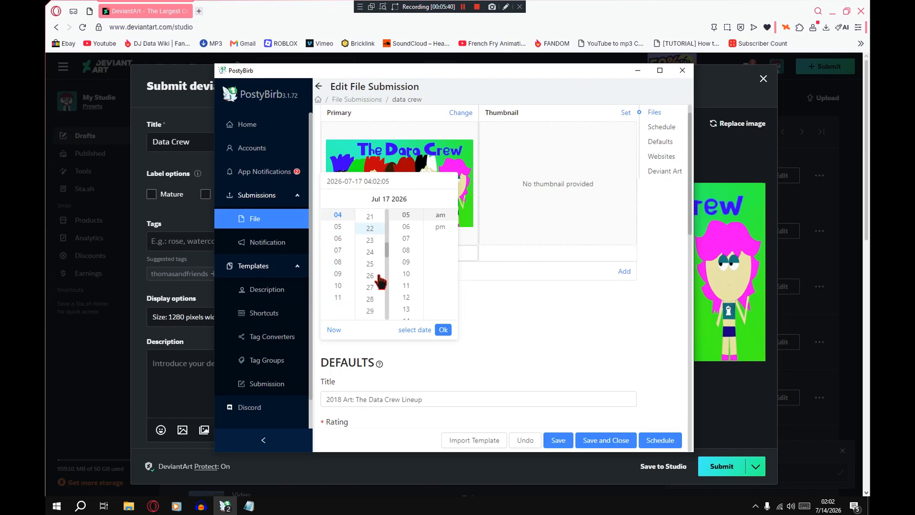
scroll(371, 291, down, 1)
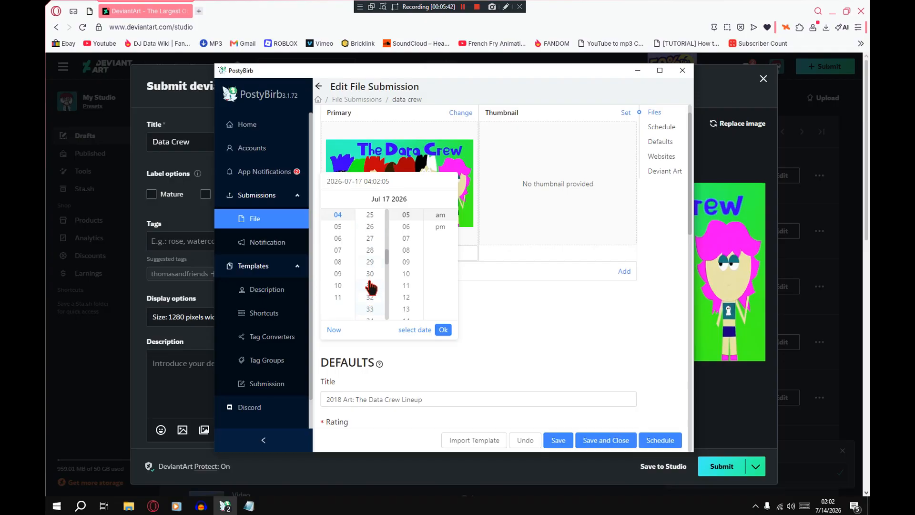
click(370, 273)
click(406, 227)
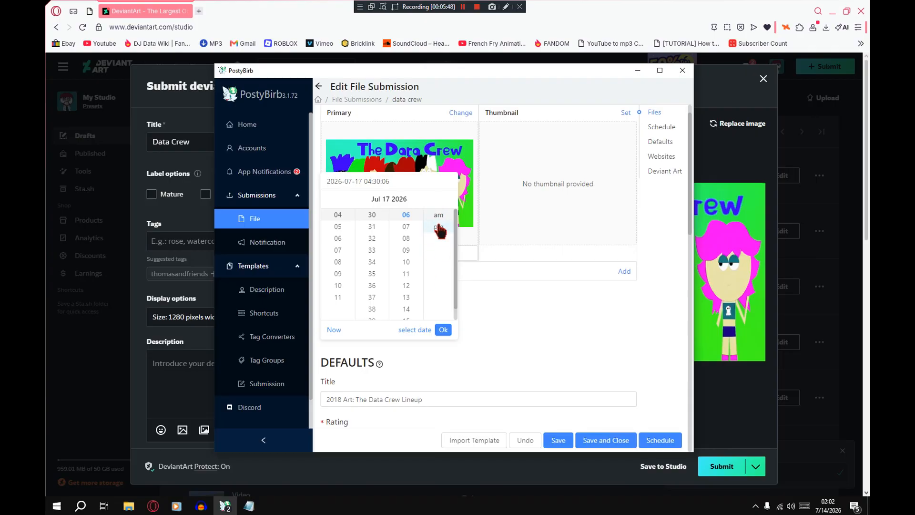
click(438, 228)
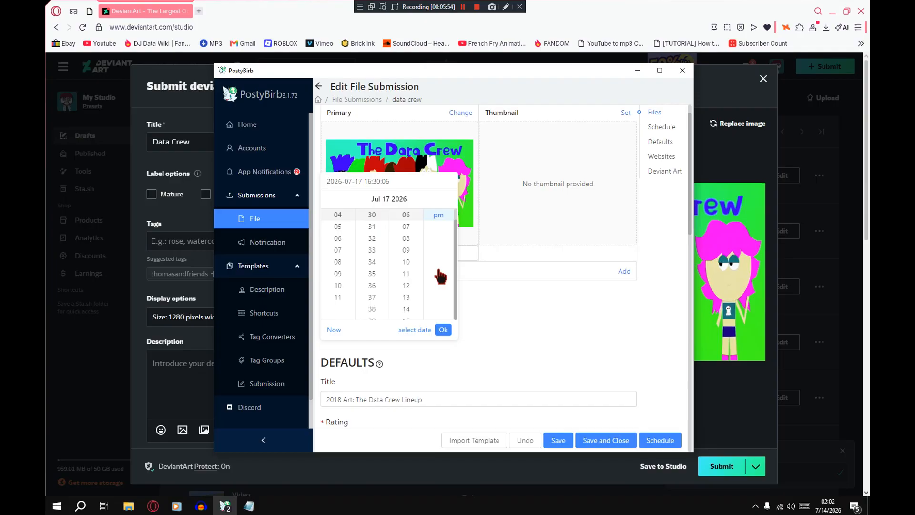
click(443, 330)
Schedule the submission, saving its unsaved changes first, and close the submission editor
scroll(455, 251, down, 5)
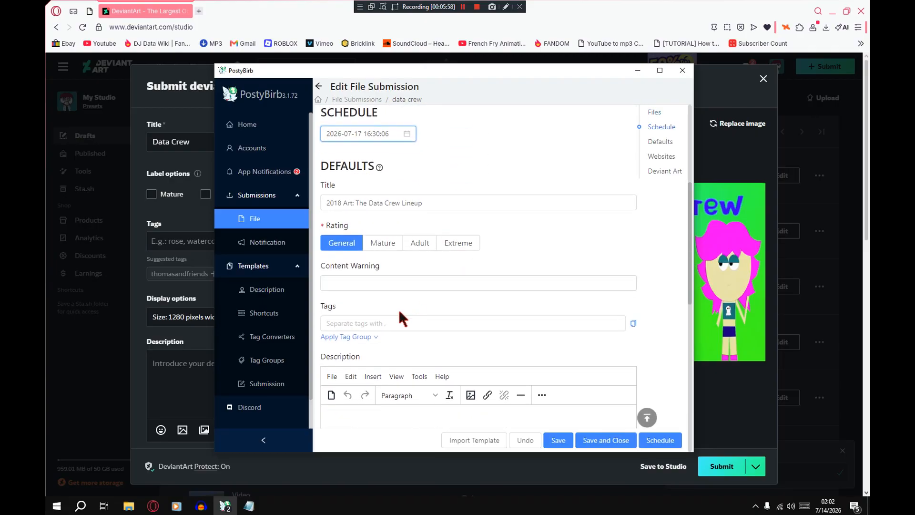
scroll(398, 312, up, 5)
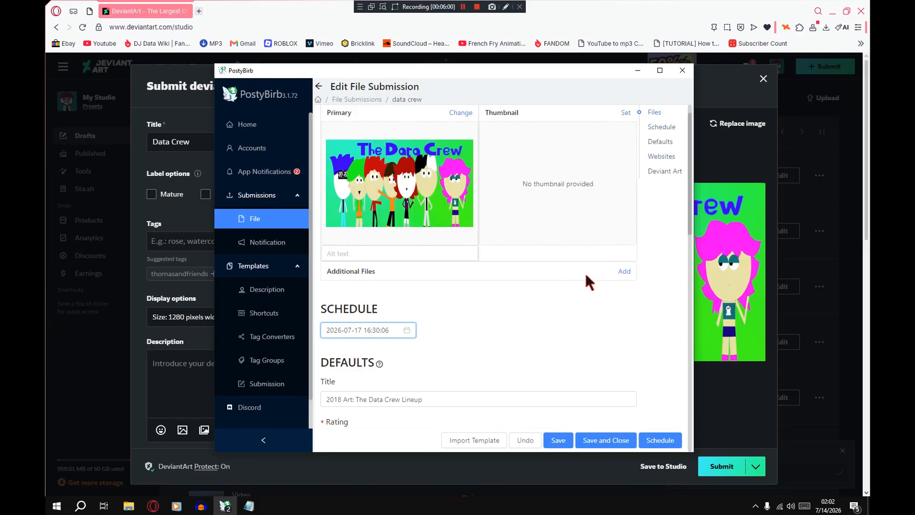
click(660, 441)
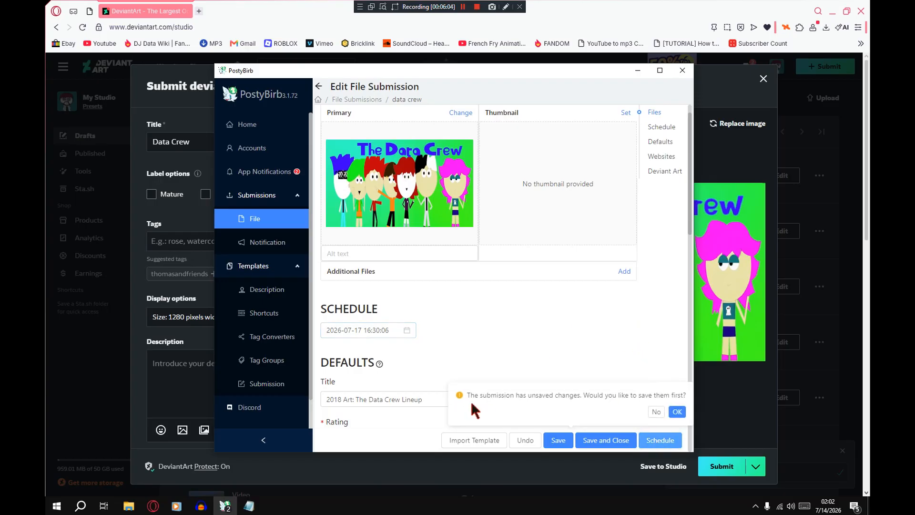
click(675, 412)
scroll(484, 333, down, 2)
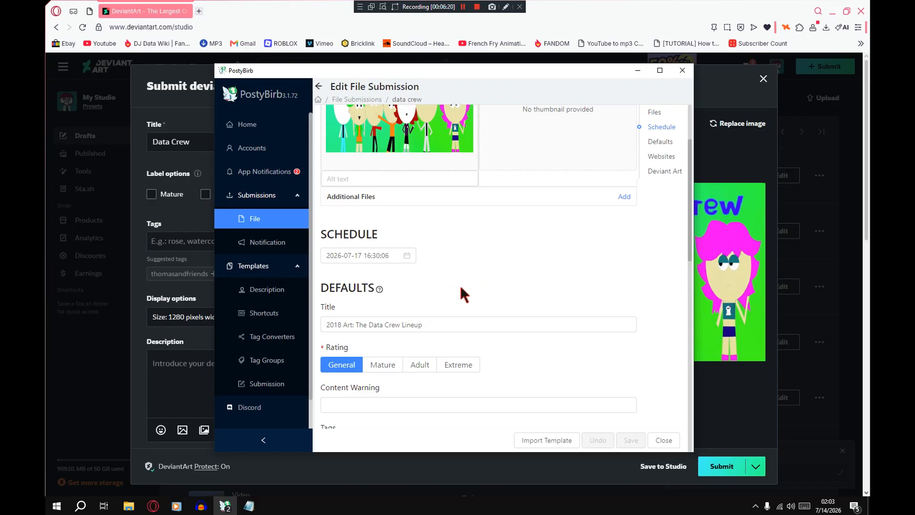
click(664, 440)
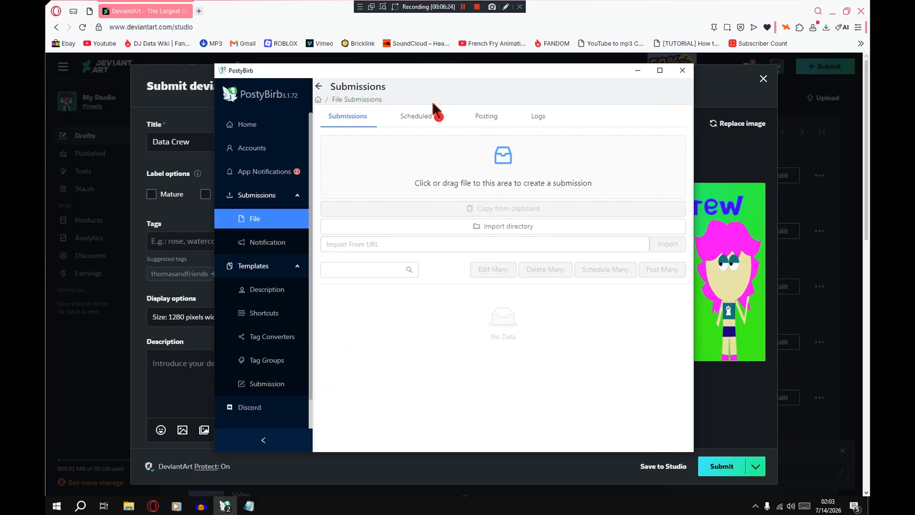